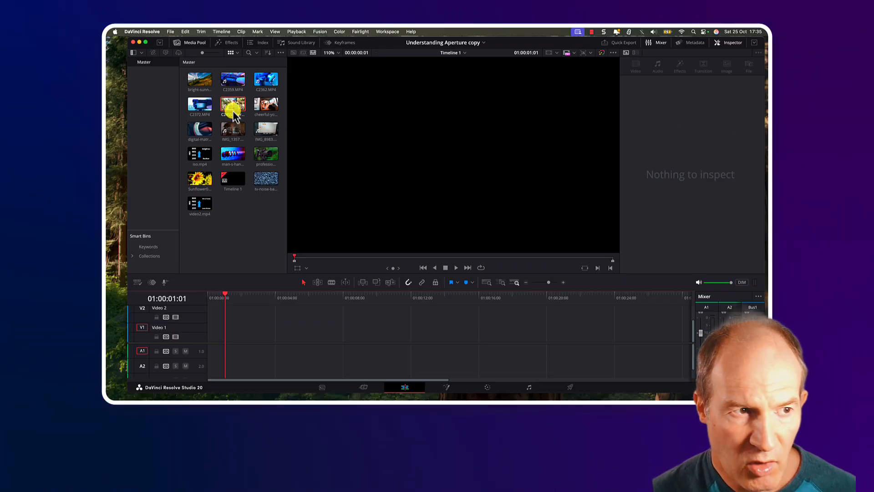
# Switch to the Cut page and place the C2455-aperture clip onto the start of the timeline.
pyautogui.moveTo(233, 106); pyautogui.dragTo(229, 342)
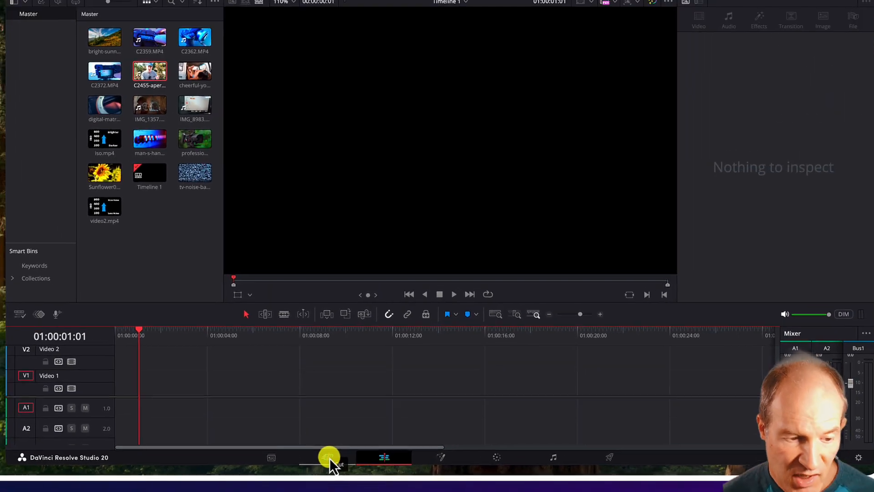
pyautogui.click(329, 458)
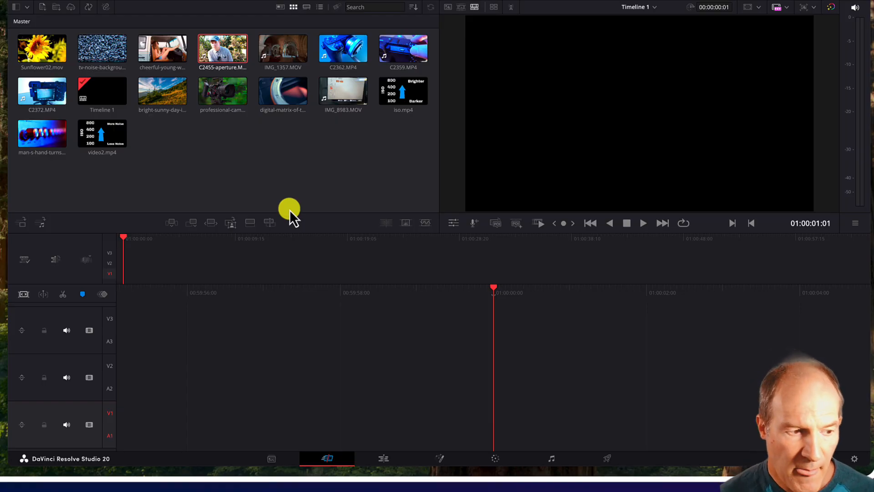
pyautogui.moveTo(211, 48); pyautogui.dragTo(170, 307)
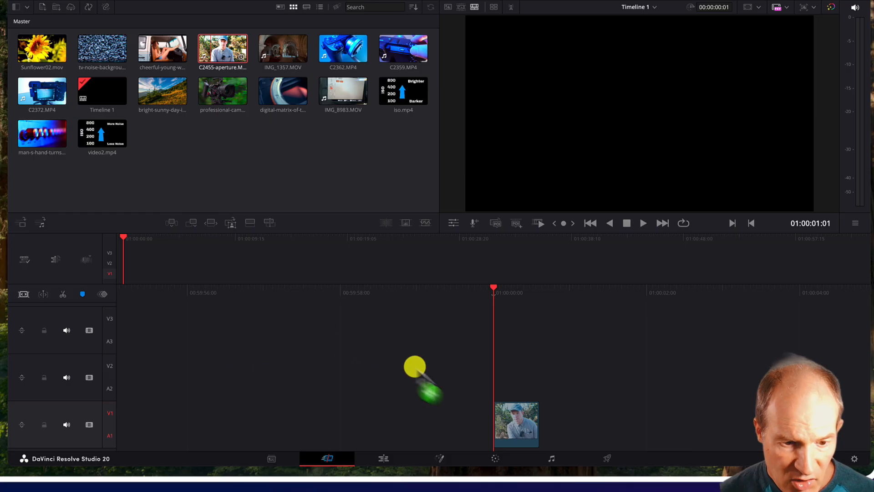
pyautogui.moveTo(415, 367); pyautogui.dragTo(501, 420)
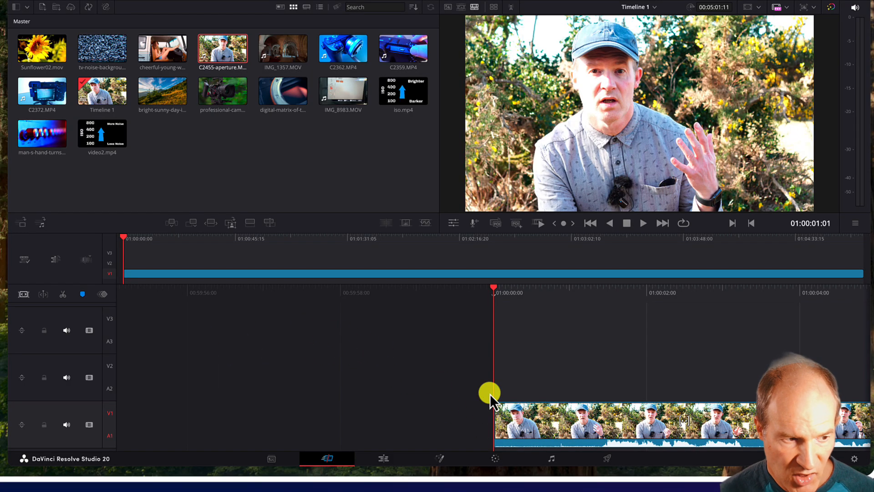
# Delete the two empty upper tracks so only the V1/A1 track remains.
pyautogui.rightClick(89, 363)
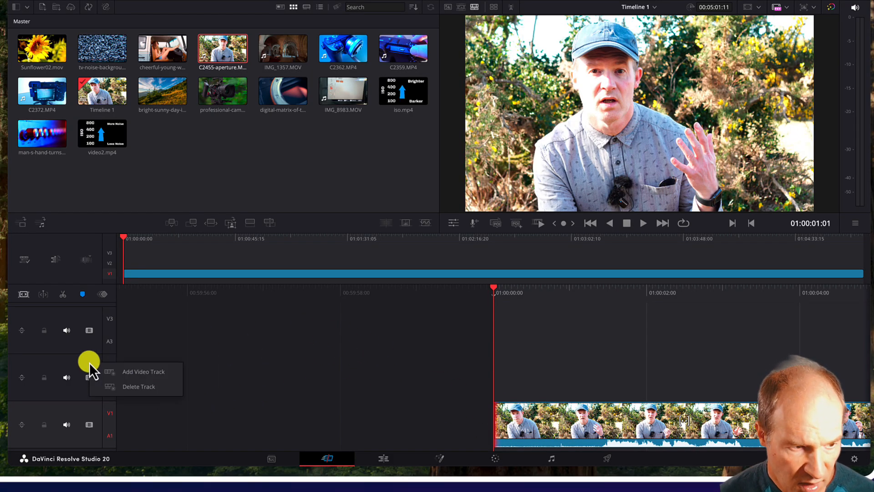
pyautogui.click(117, 385)
pyautogui.rightClick(90, 358)
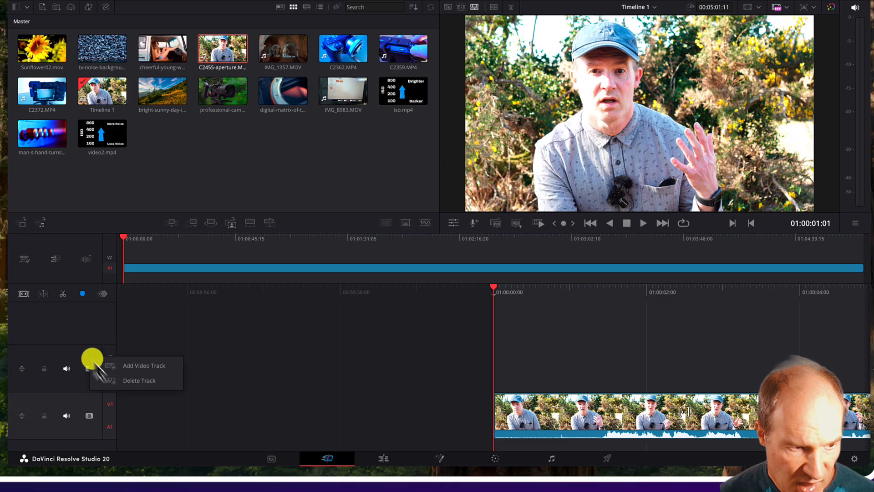
pyautogui.click(110, 382)
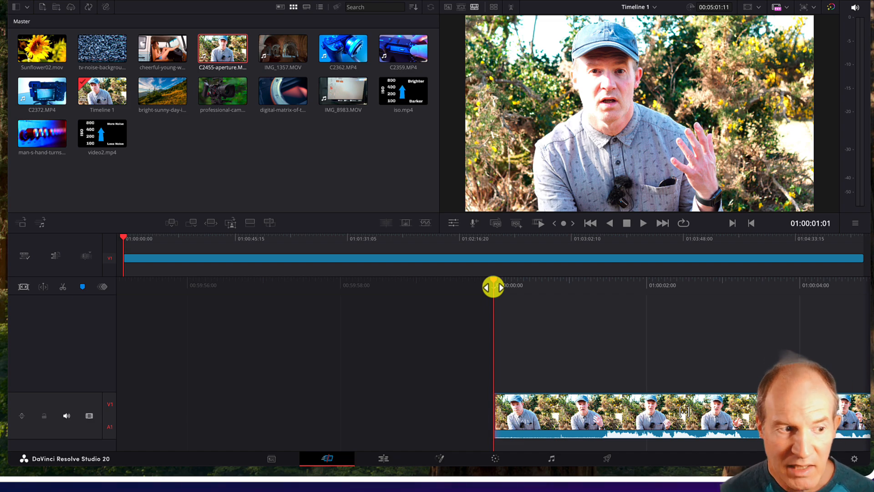
# Scrub and step frame by frame through the opening of the clip to find where to cut.
pyautogui.moveTo(493, 287); pyautogui.dragTo(413, 349)
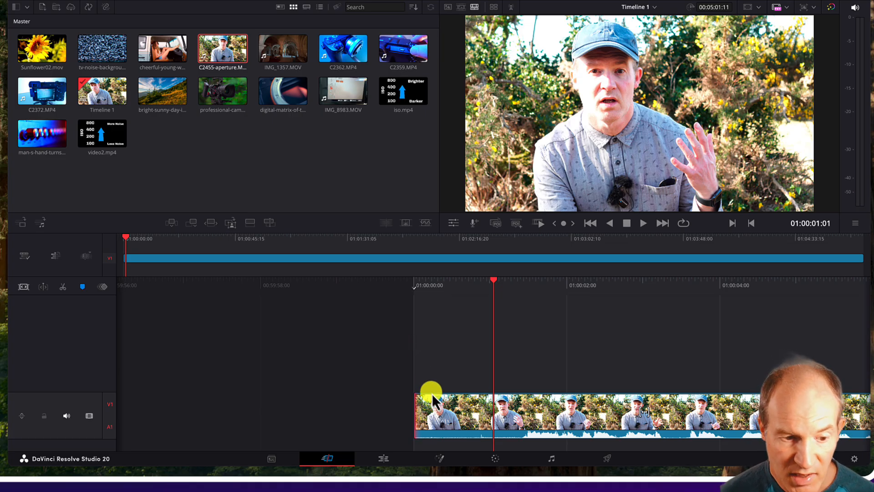
pyautogui.moveTo(494, 289); pyautogui.dragTo(514, 303)
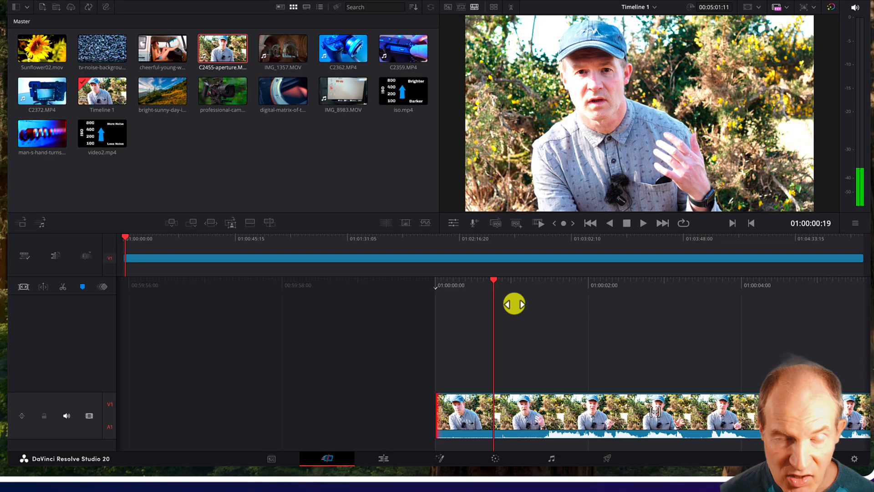
pyautogui.moveTo(514, 304); pyautogui.dragTo(357, 323)
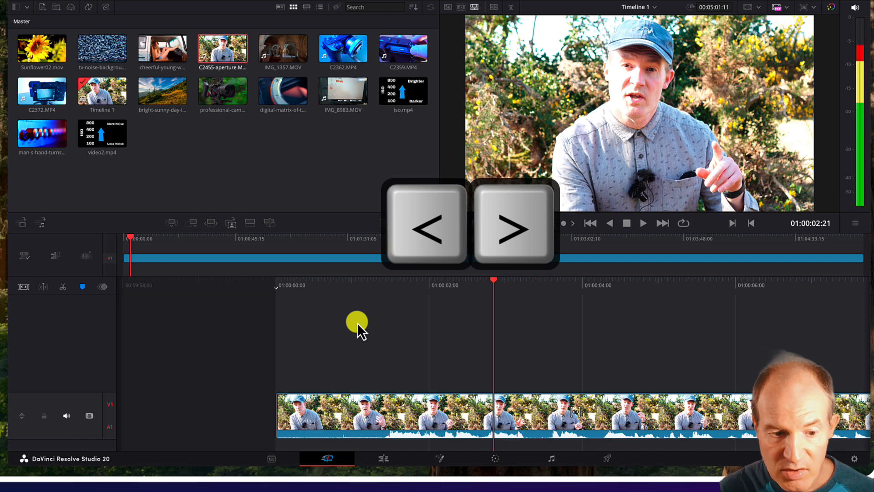
pyautogui.press('Right')
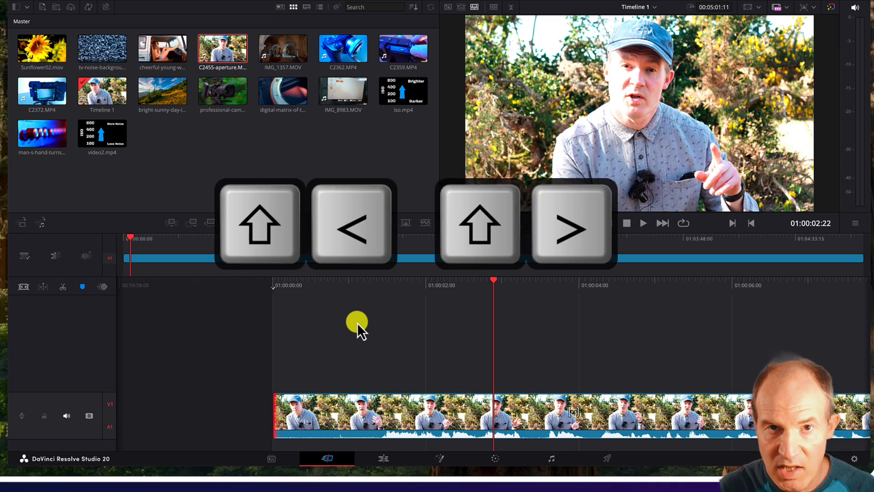
pyautogui.hotkey('shift', 'Right')
pyautogui.hotkey('shift', 'Left')
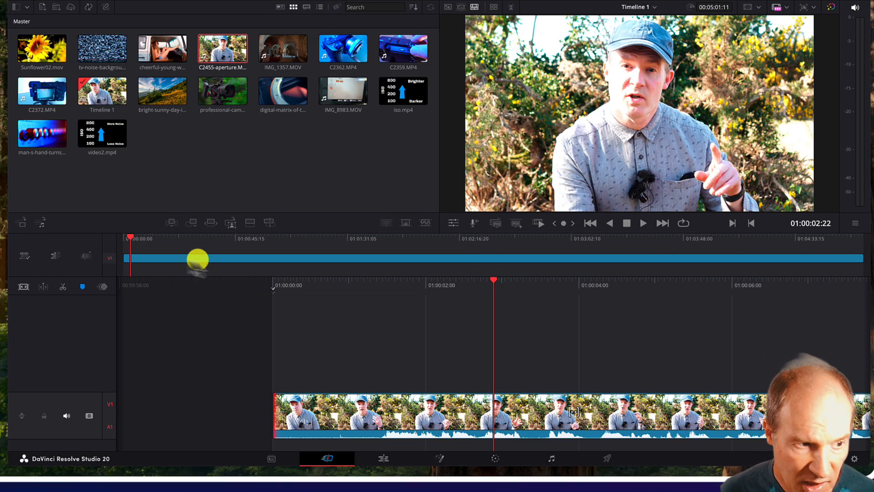
pyautogui.click(295, 253)
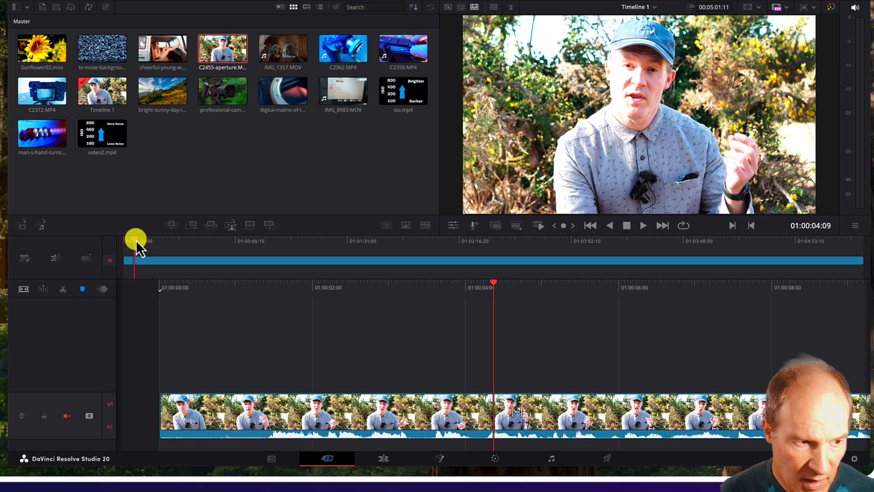
pyautogui.moveTo(135, 240); pyautogui.dragTo(386, 256)
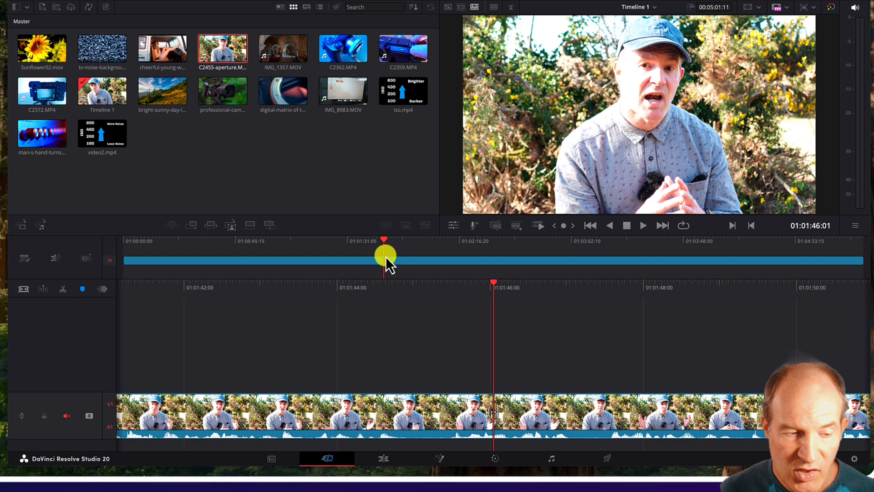
pyautogui.moveTo(353, 242); pyautogui.dragTo(128, 256)
pyautogui.press('space')
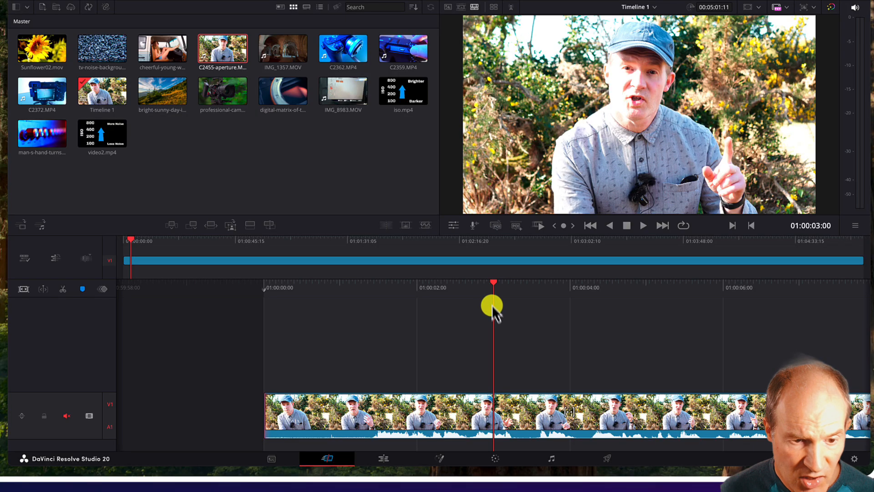
pyautogui.moveTo(493, 296); pyautogui.dragTo(690, 303)
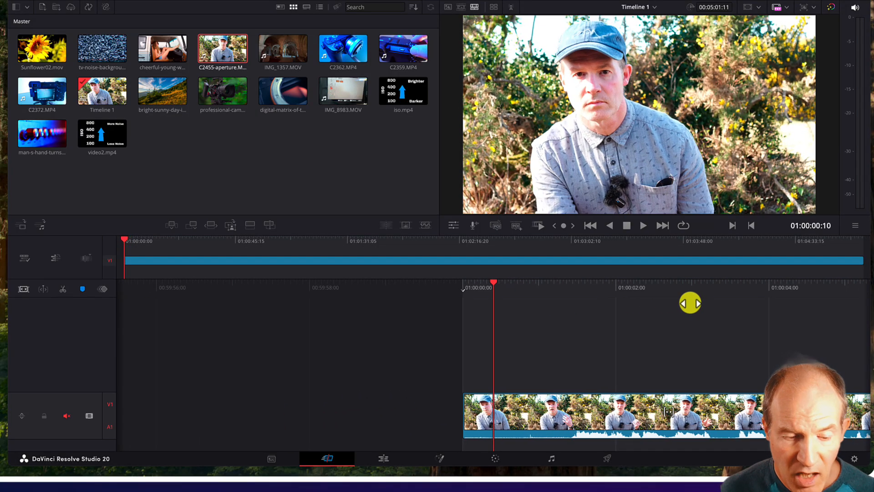
pyautogui.press('space')
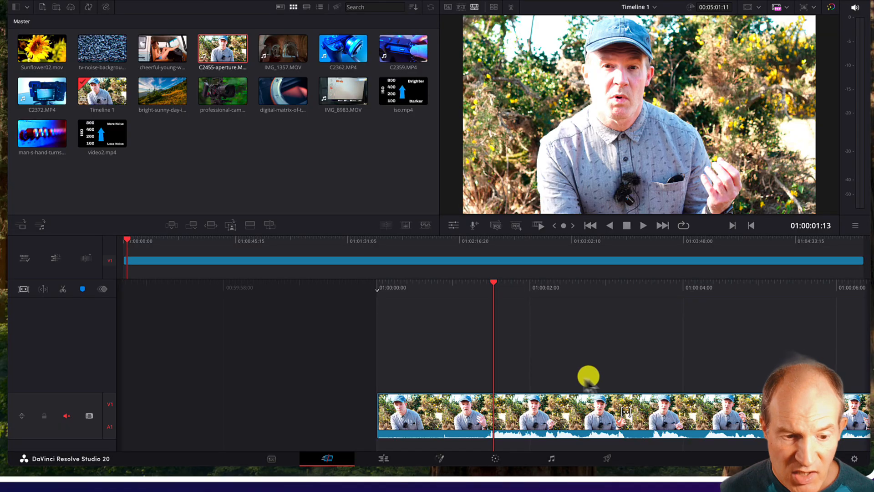
pyautogui.moveTo(493, 285); pyautogui.dragTo(507, 289)
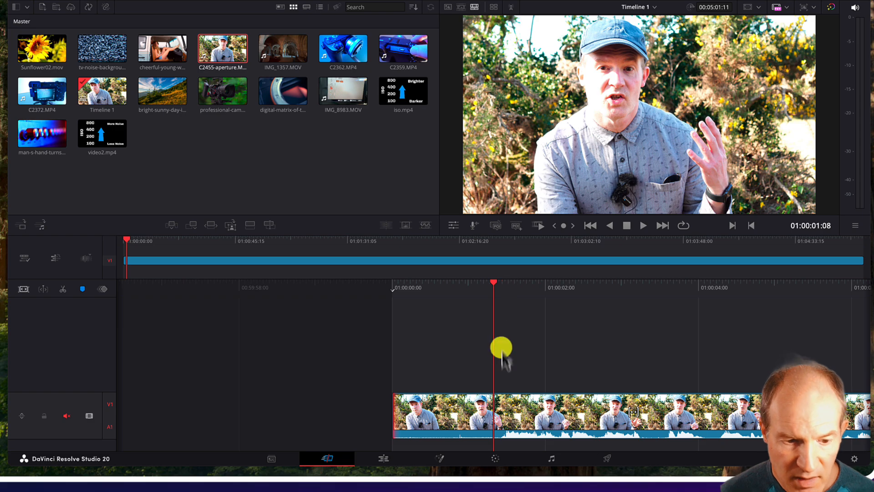
# Split the clip at the playhead (about 01:00:01:08) and delete the opening segment before it.
pyautogui.click(506, 411)
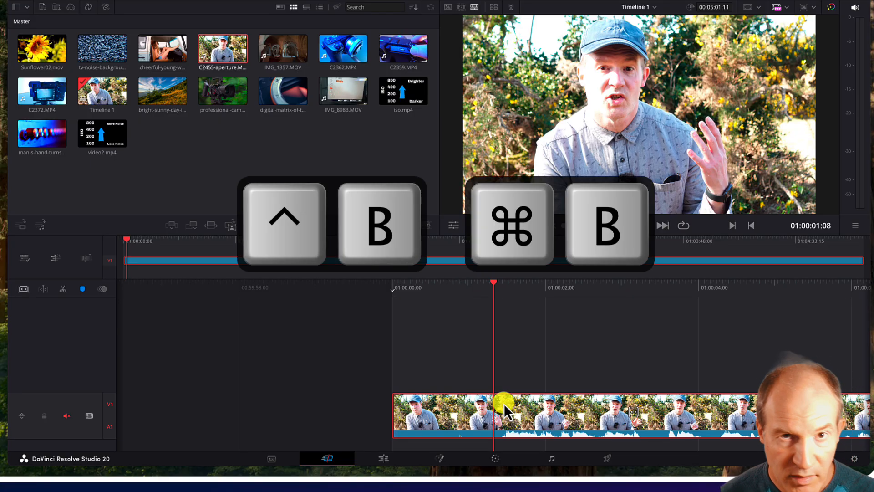
pyautogui.hotkey('ctrl', 'b')
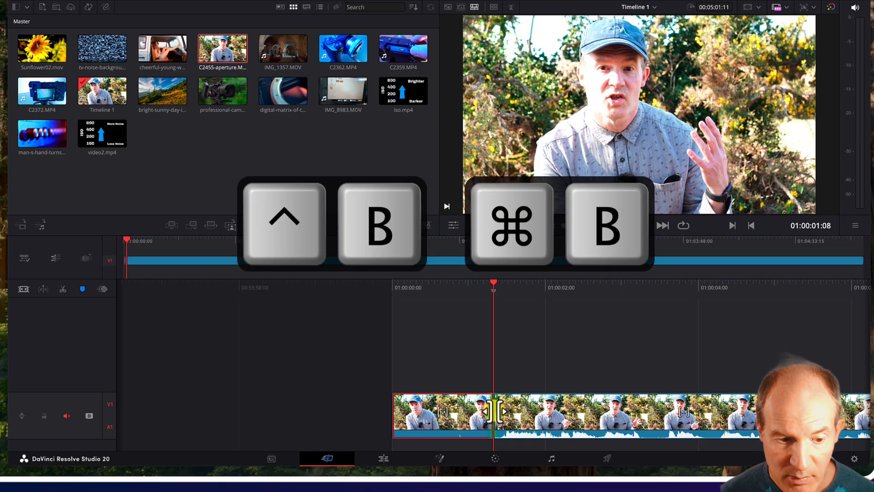
pyautogui.click(486, 415)
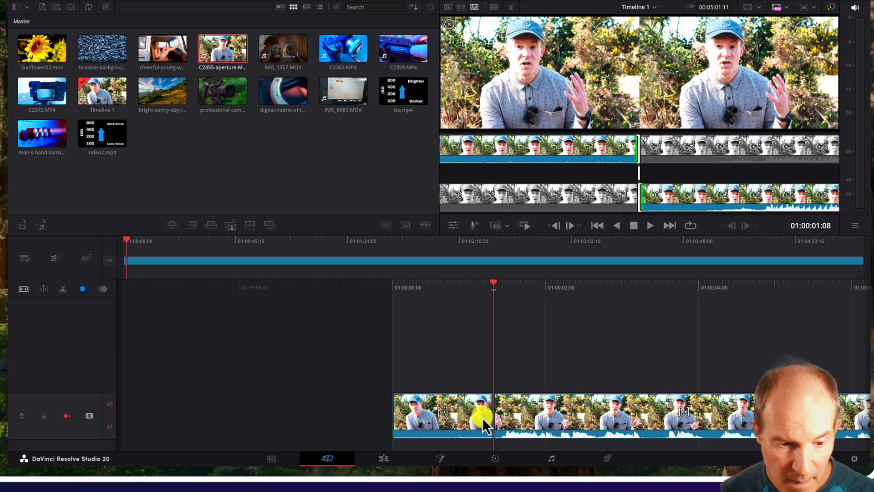
pyautogui.click(482, 417)
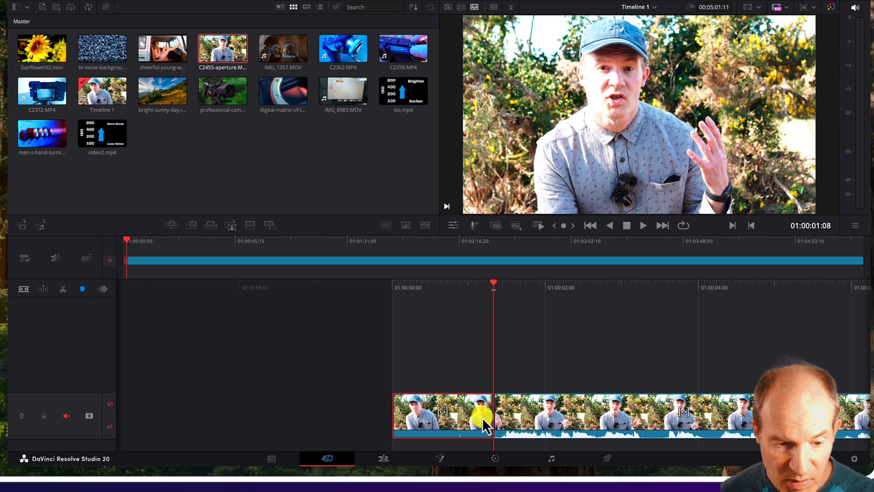
pyautogui.press('BackSpace')
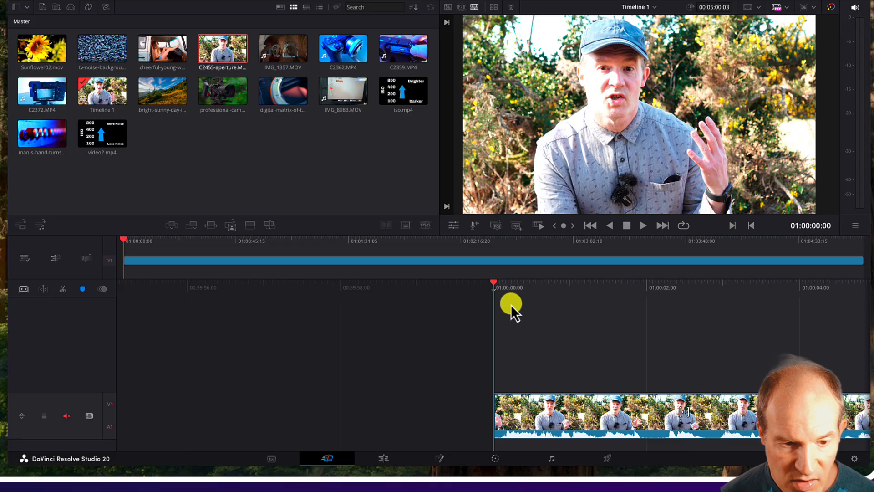
# Unmute the track audio and play the clip to find the next cut point.
pyautogui.press('space')
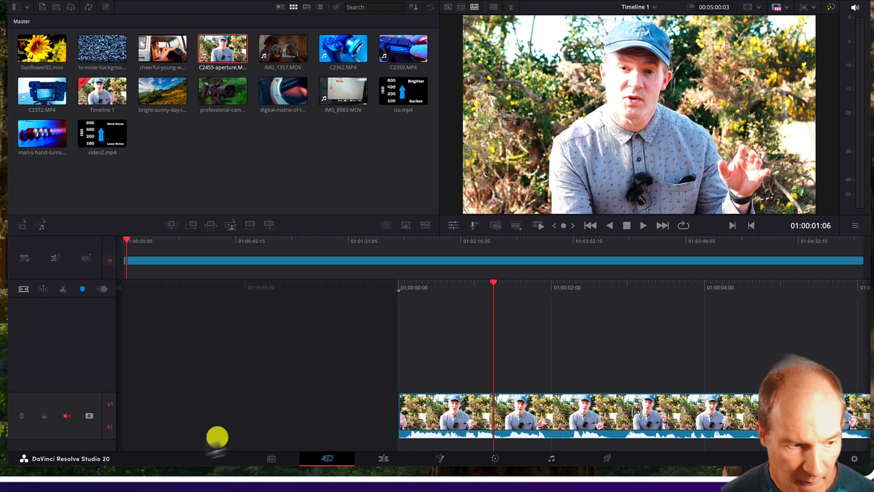
pyautogui.click(66, 416)
pyautogui.moveTo(500, 288); pyautogui.dragTo(505, 292)
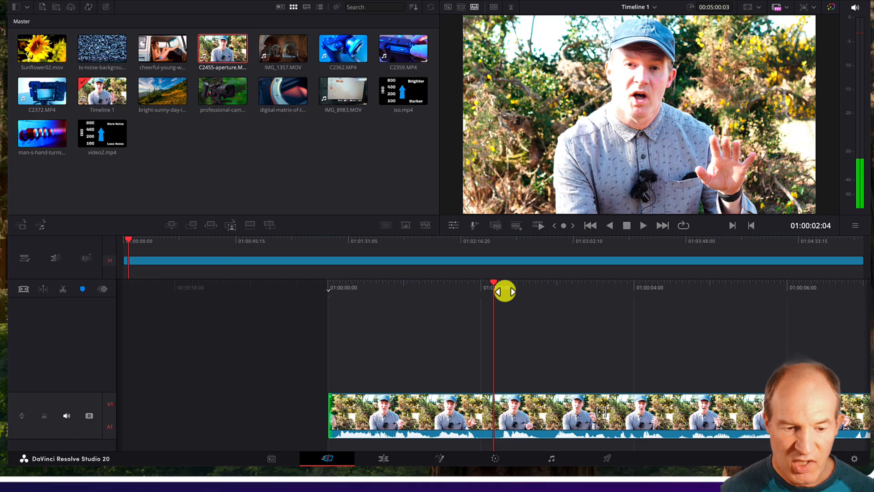
# Split the clip at about 01:00:02:04 and again at about 01:00:06:00.
pyautogui.click(499, 410)
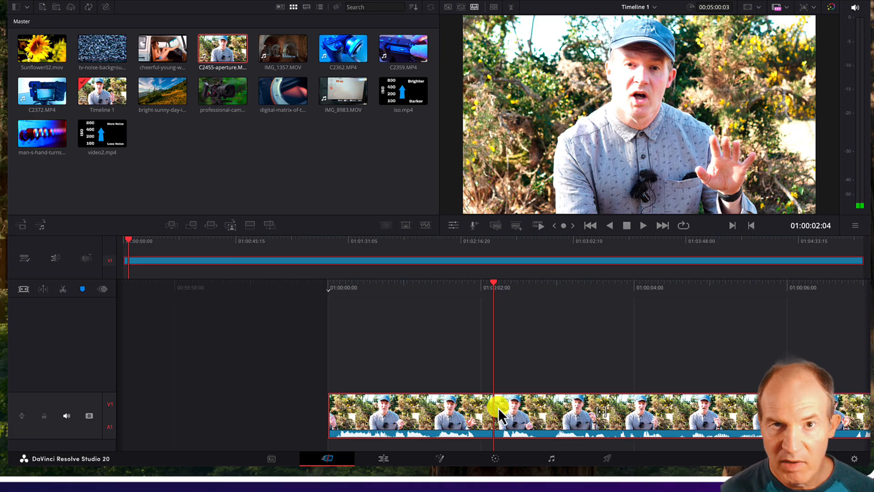
pyautogui.hotkey('ctrl', 'b')
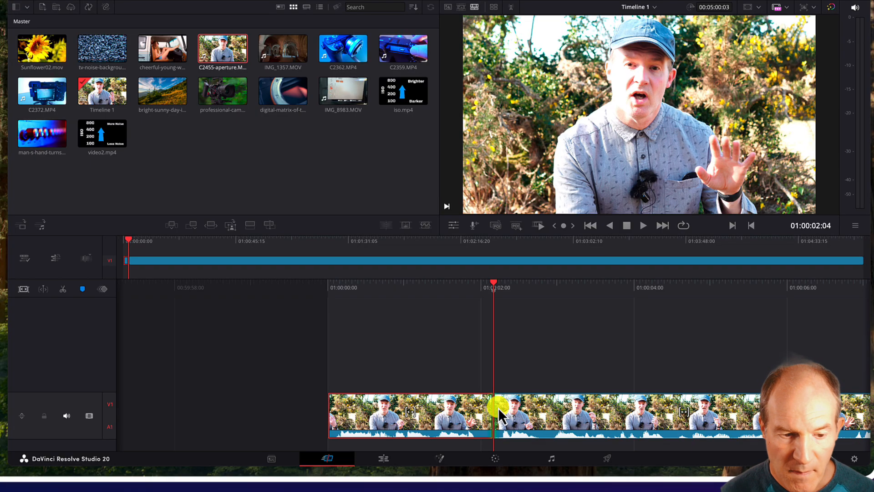
pyautogui.click(498, 408)
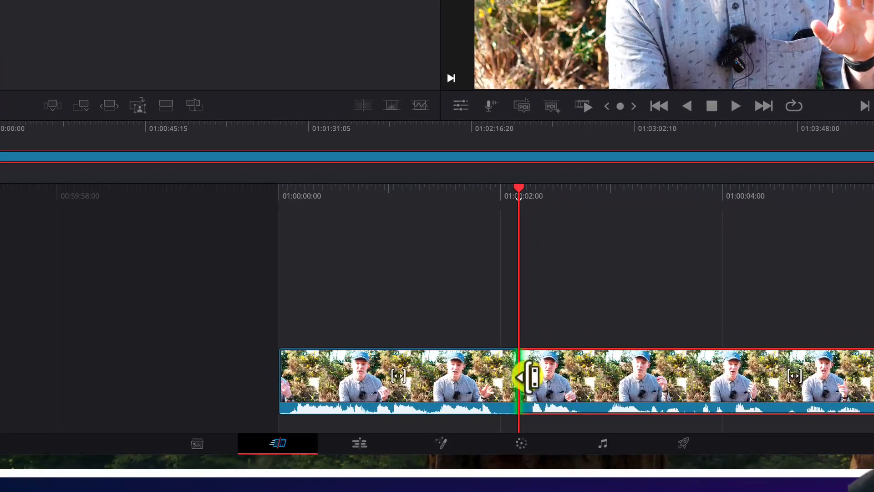
pyautogui.click(529, 377)
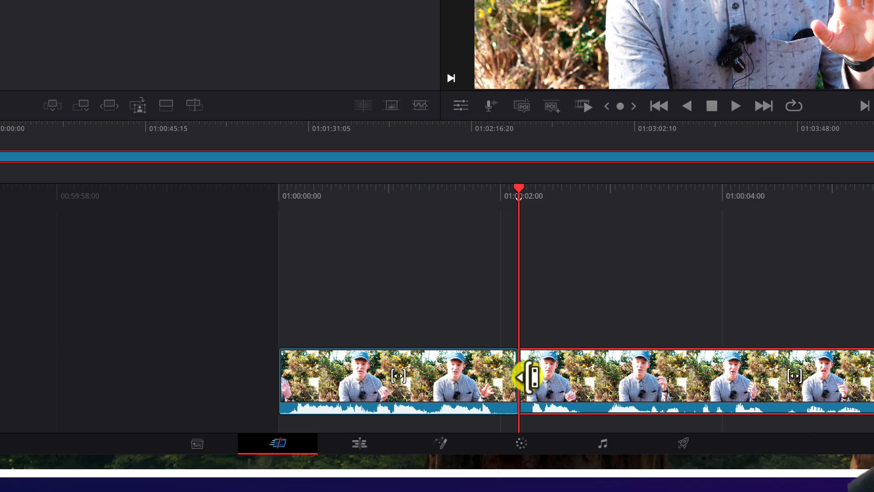
pyautogui.moveTo(528, 377); pyautogui.dragTo(594, 383)
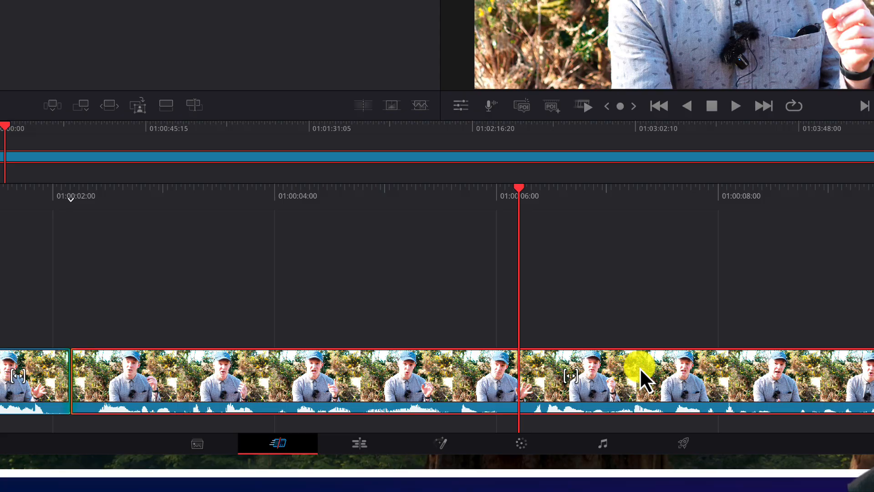
pyautogui.hotkey('ctrl', 'b')
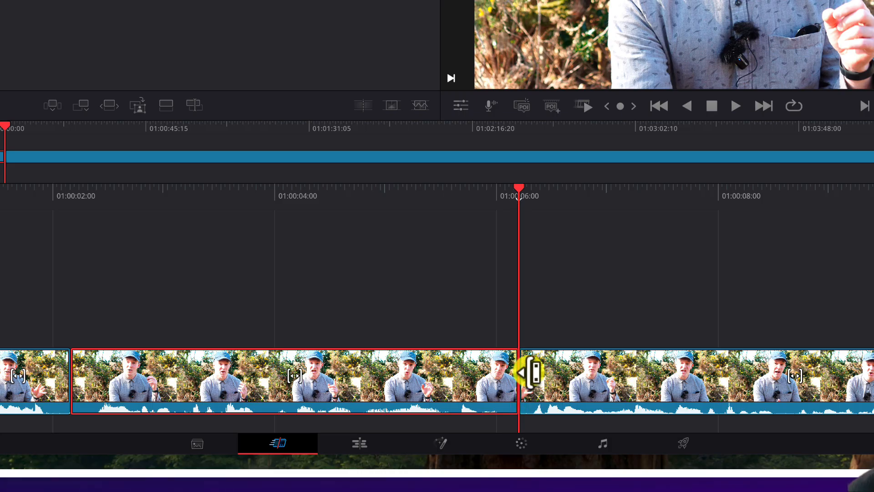
# Trim the edit point at the second cut, rolling it by about +02:08.
pyautogui.moveTo(530, 373); pyautogui.dragTo(798, 380)
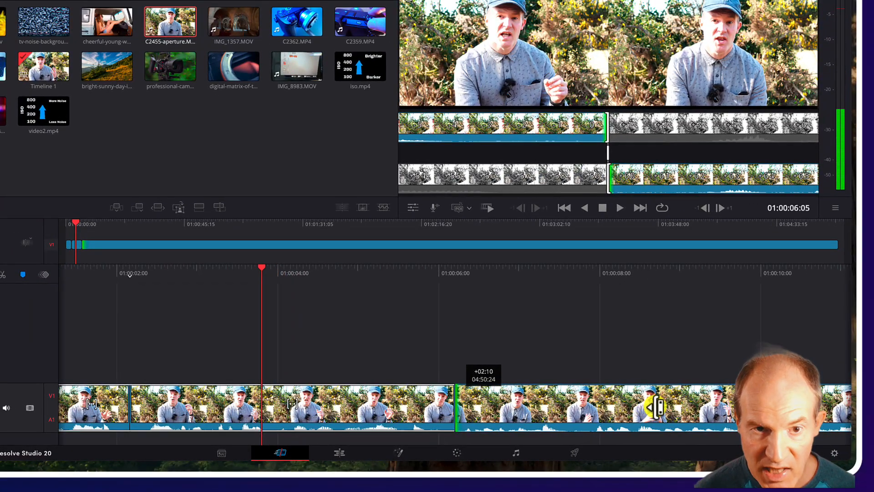
pyautogui.moveTo(657, 407); pyautogui.dragTo(654, 407)
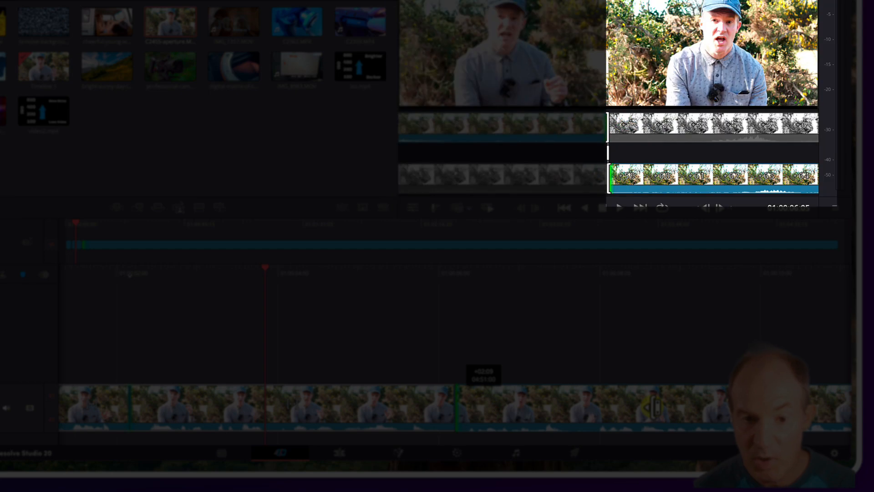
pyautogui.moveTo(654, 407); pyautogui.dragTo(687, 409)
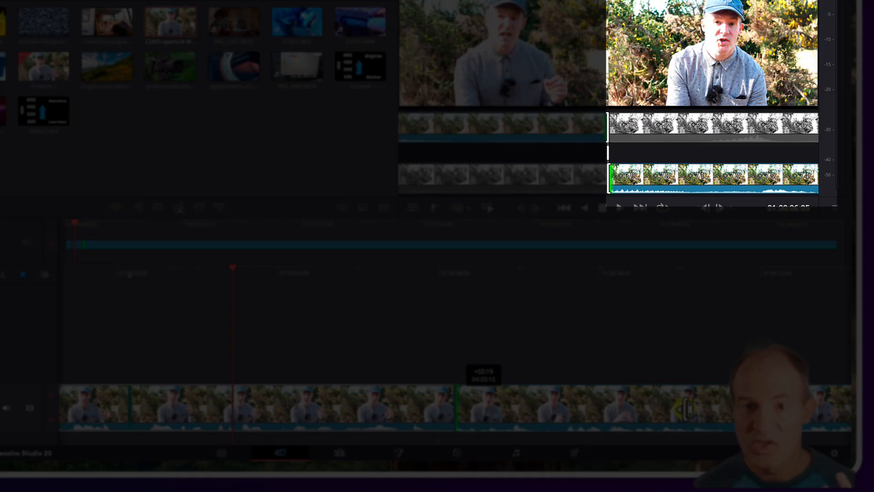
pyautogui.moveTo(685, 409); pyautogui.dragTo(652, 413)
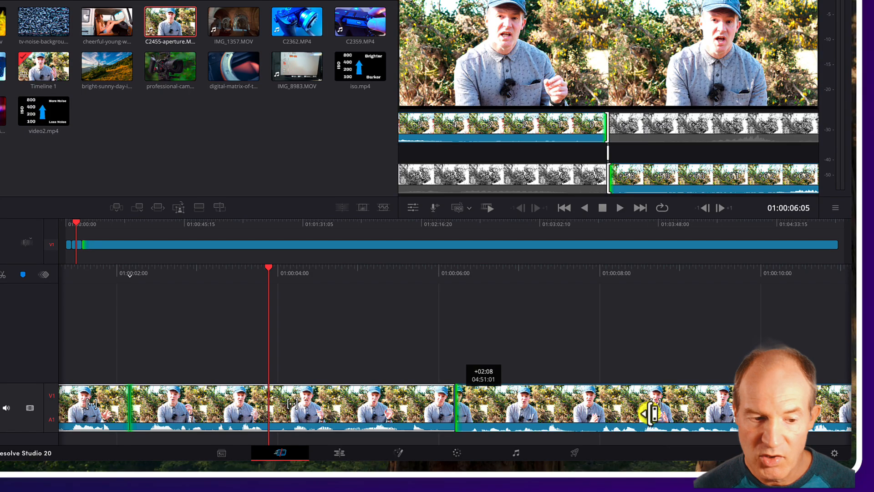
# Trim the selected edit point back toward the playhead and step the playhead two frames earlier to 01:00:05:07.
pyautogui.moveTo(650, 413); pyautogui.dragTo(520, 415)
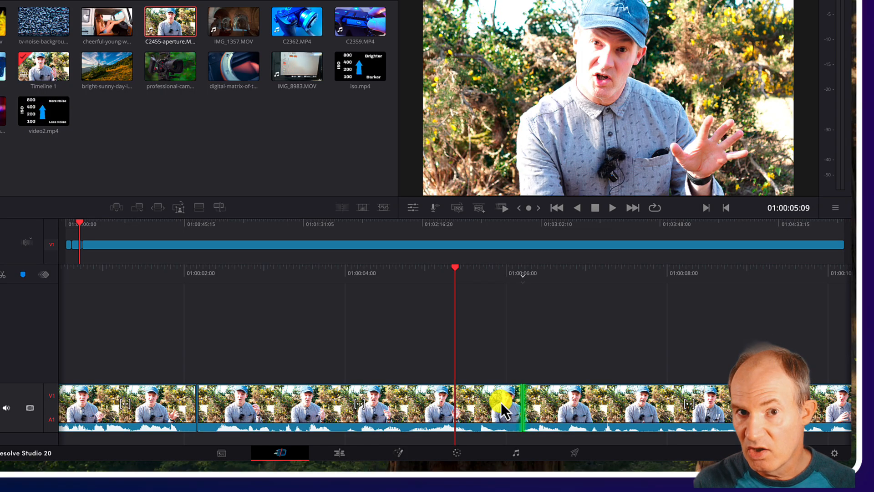
pyautogui.click(501, 403)
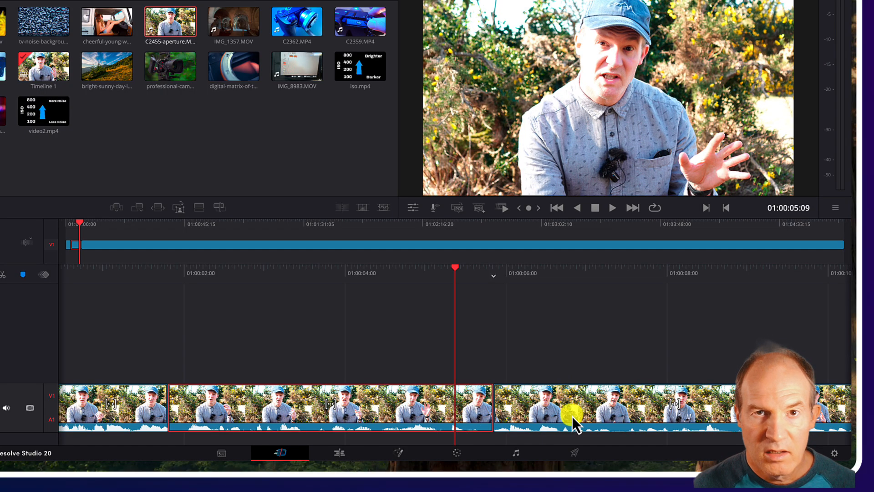
pyautogui.press('v')
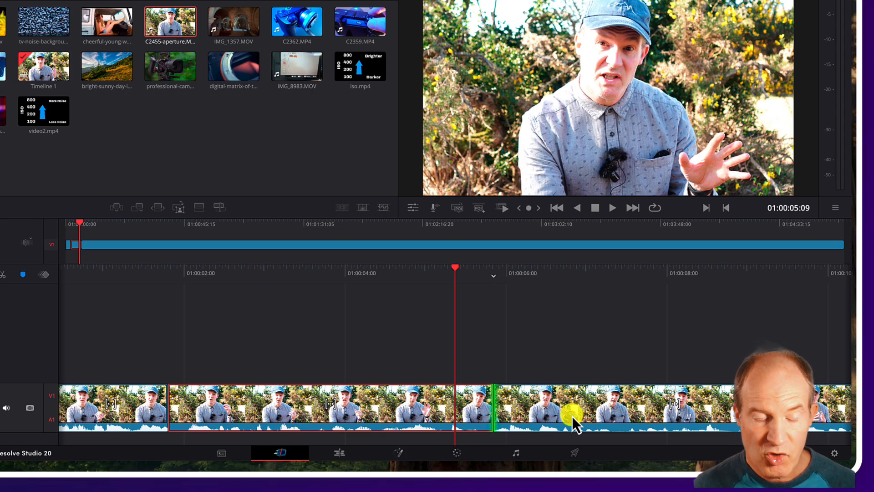
pyautogui.press('Left')
pyautogui.press('Left')
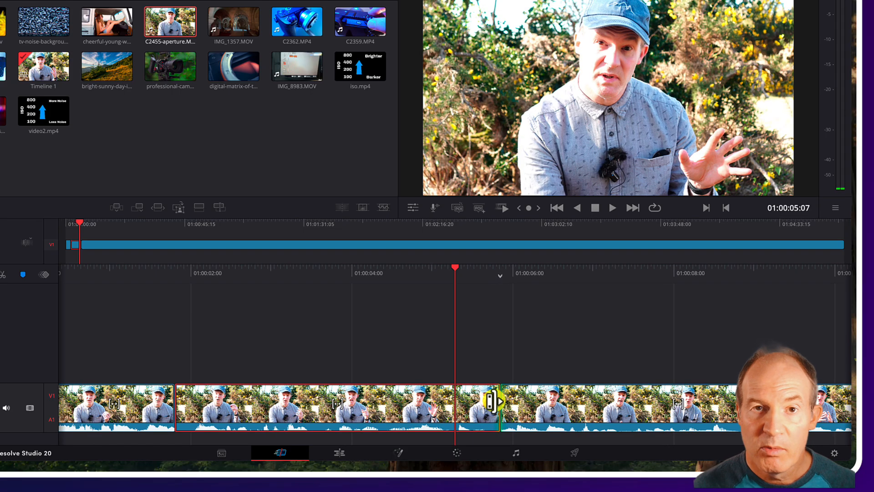
# Drag the edit point nearest the playhead so it lines up with the playhead at 01:00:05:07.
pyautogui.click(553, 363)
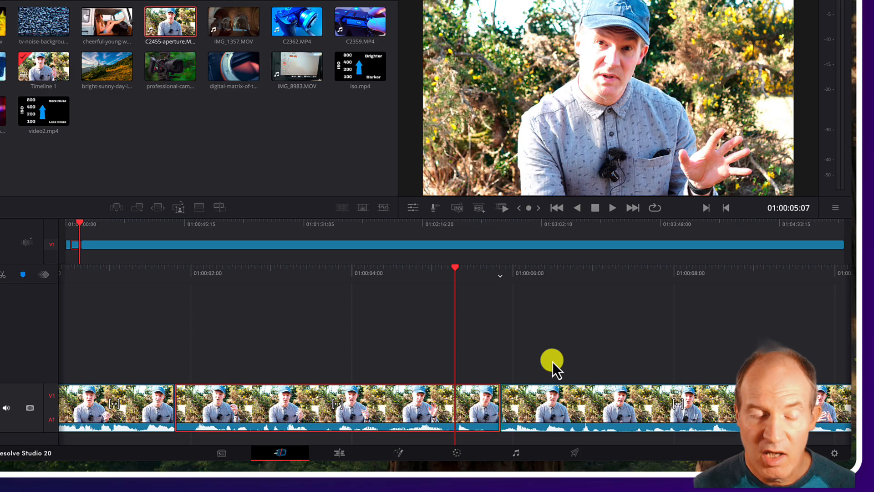
pyautogui.press('v')
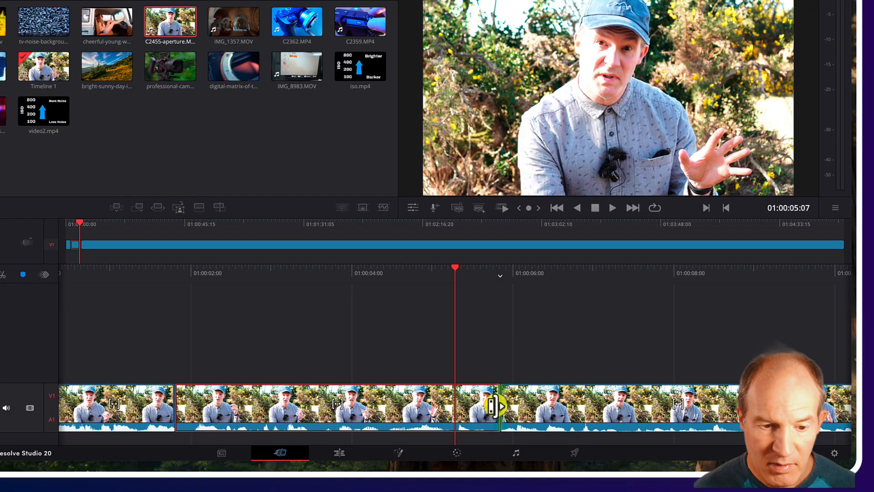
pyautogui.click(494, 407)
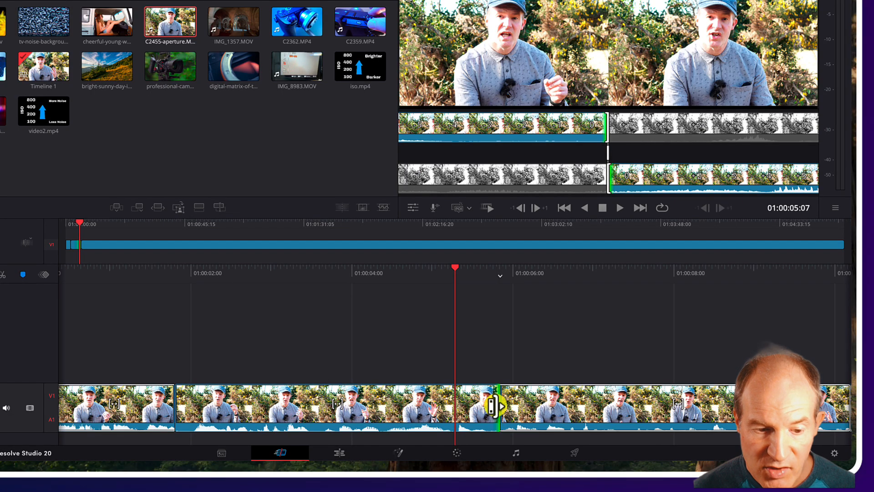
pyautogui.moveTo(494, 407); pyautogui.dragTo(449, 410)
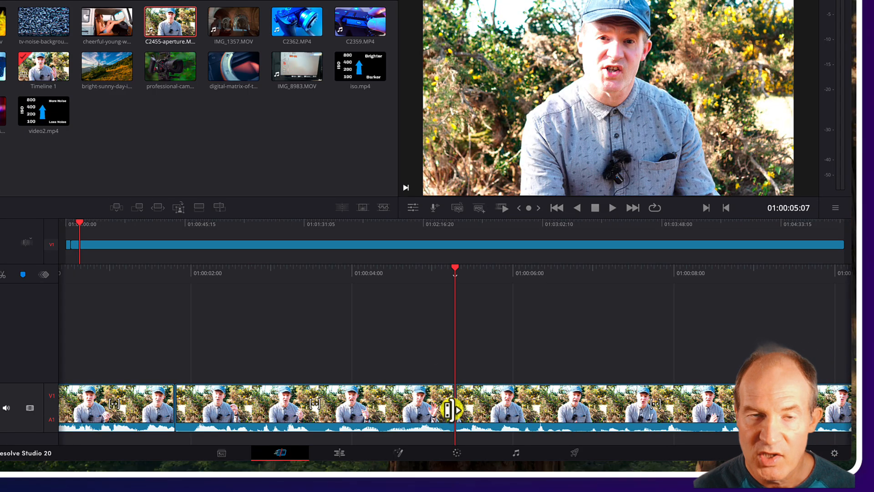
pyautogui.click(449, 410)
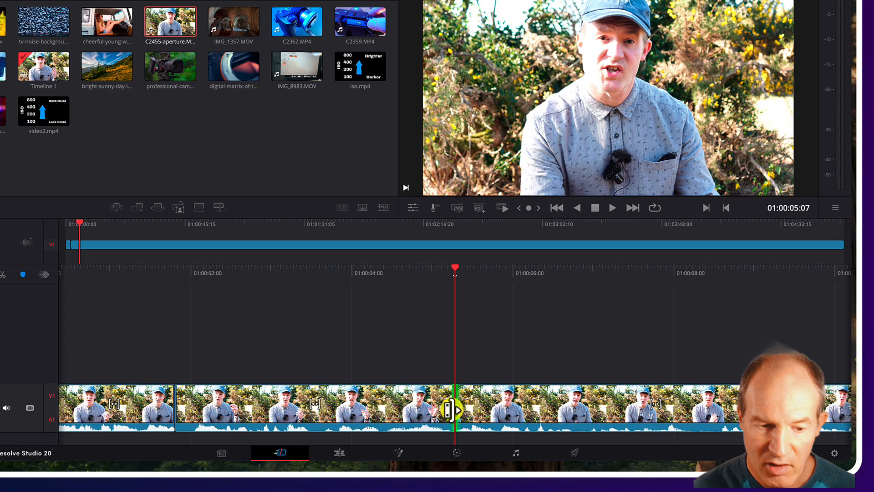
pyautogui.click(449, 410)
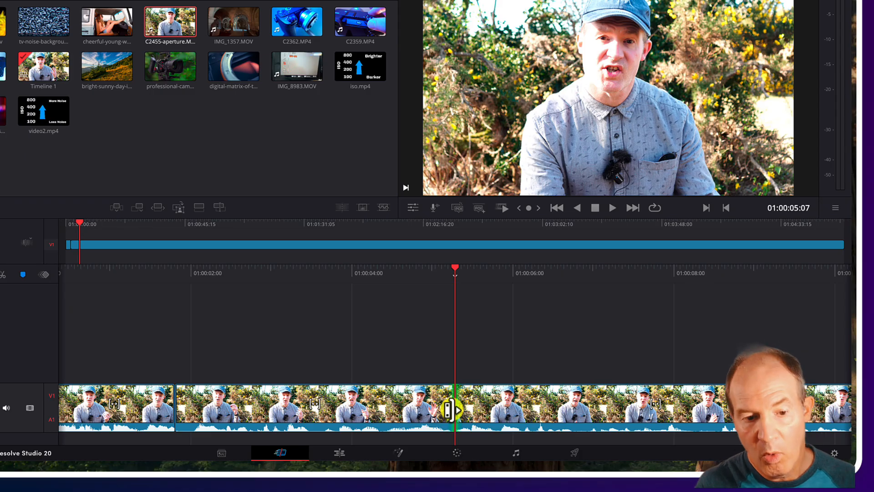
pyautogui.click(450, 410)
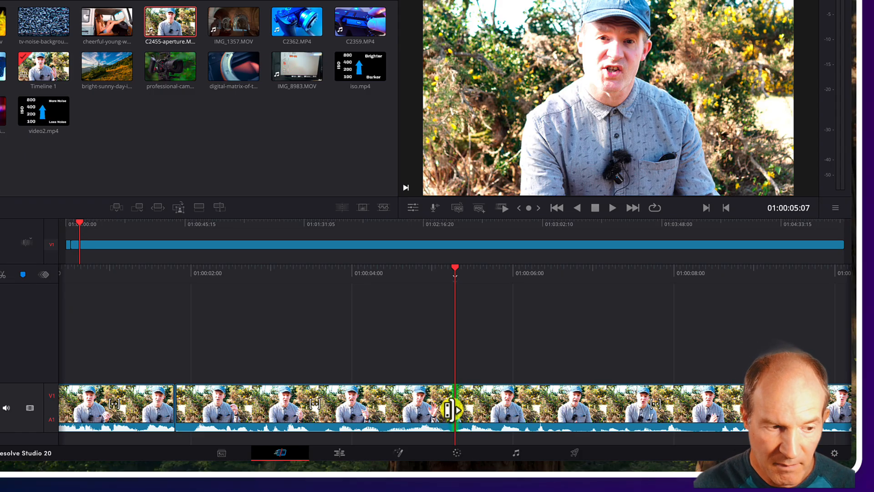
# Try to delete the segment between the first cut and the playhead cut.
pyautogui.click(428, 393)
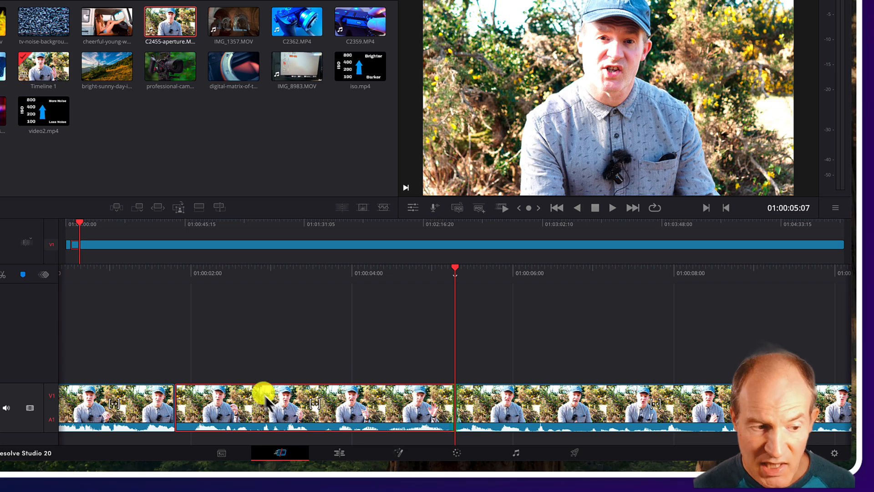
pyautogui.press('v')
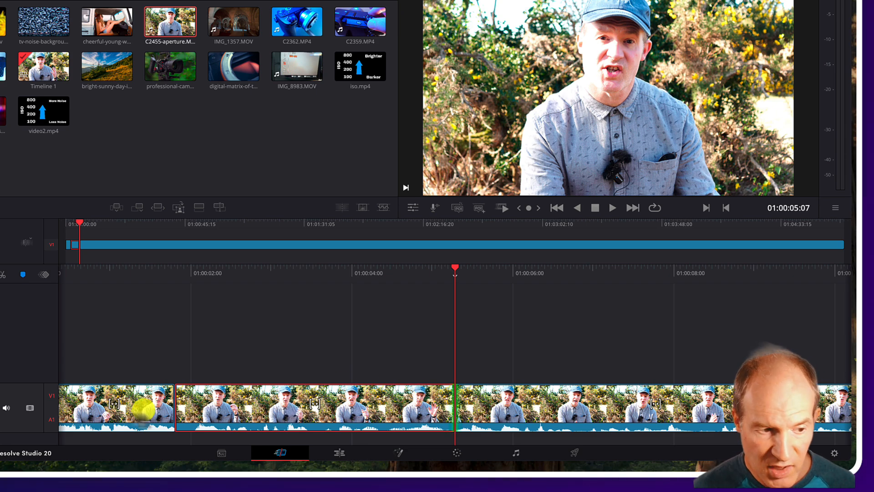
pyautogui.click(137, 407)
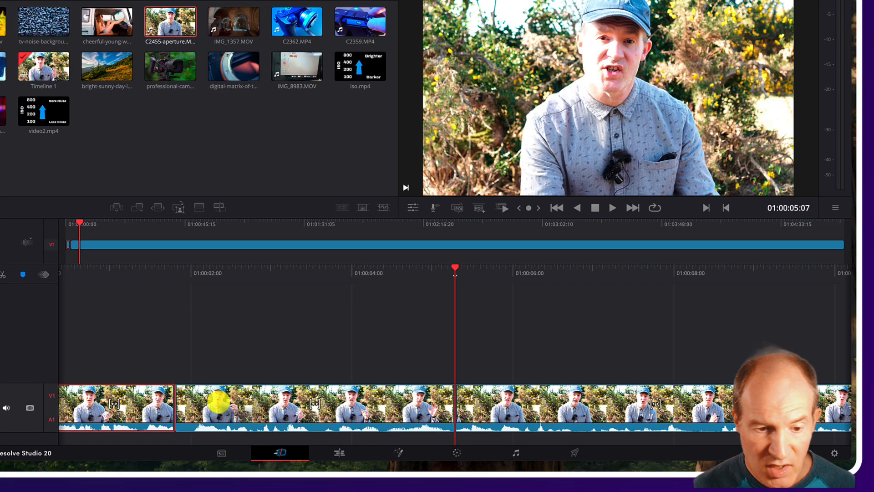
pyautogui.click(494, 404)
pyautogui.click(422, 407)
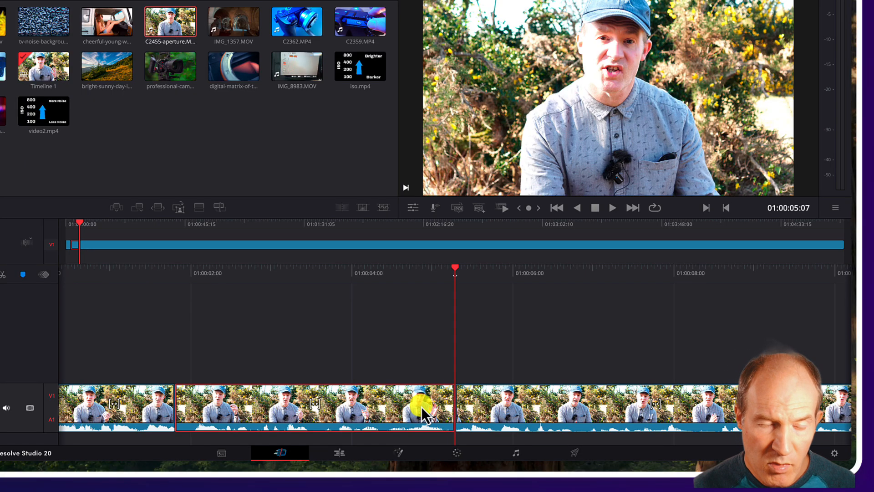
pyautogui.press('v')
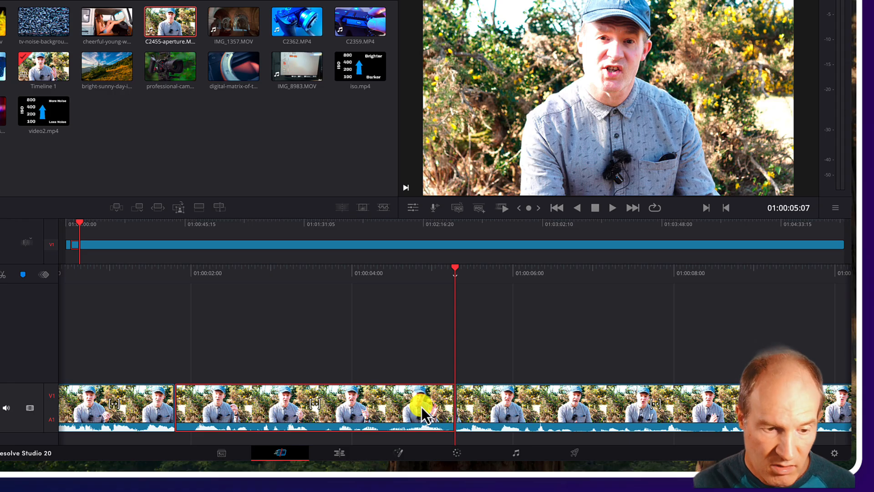
pyautogui.press('v')
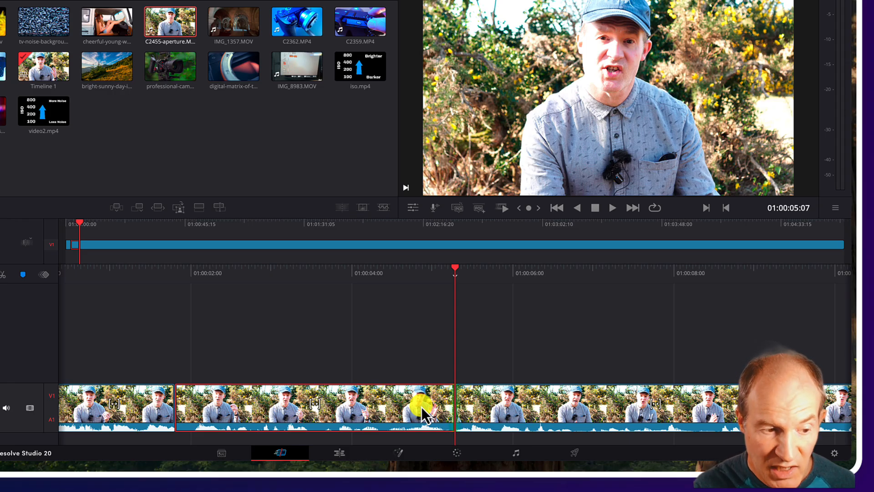
pyautogui.press('Delete')
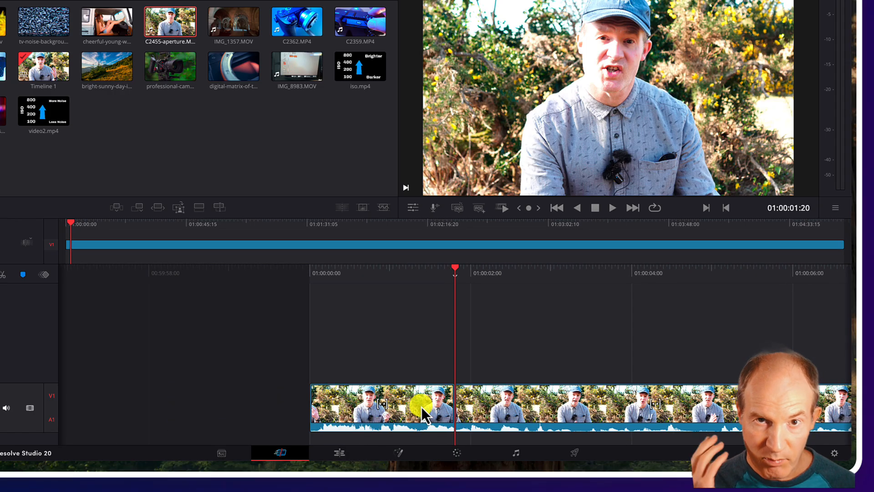
pyautogui.press('v')
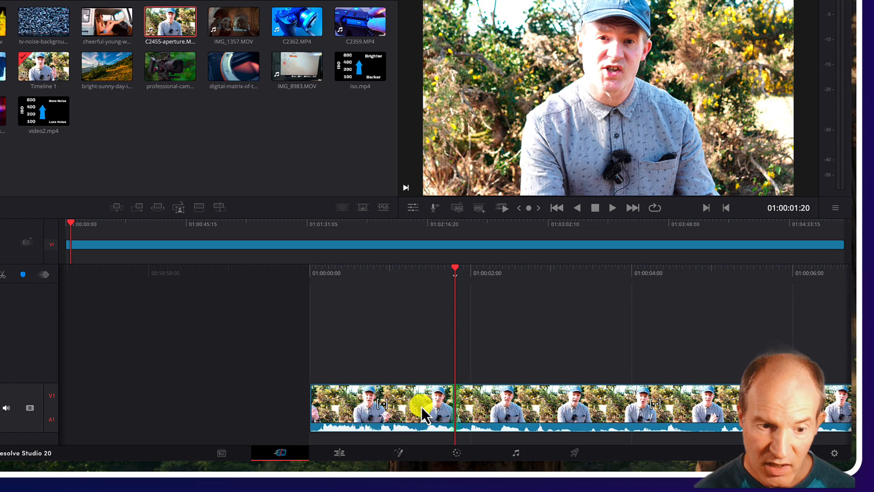
pyautogui.press('v')
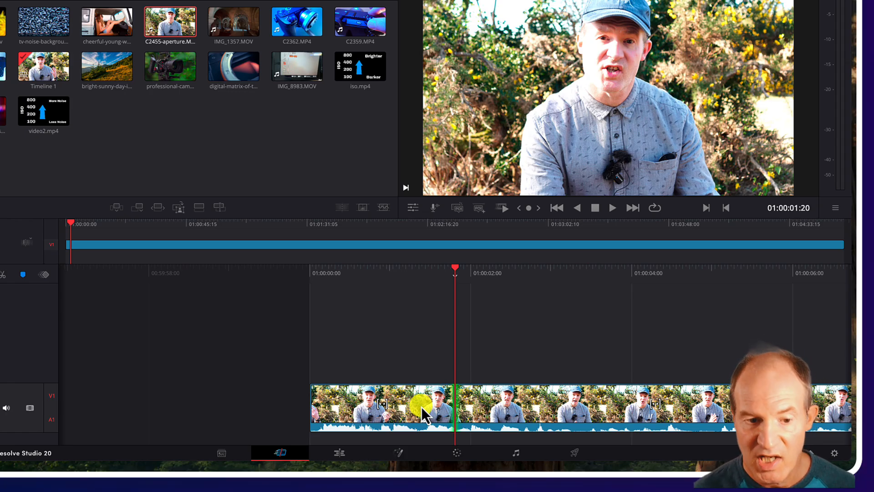
pyautogui.press('v')
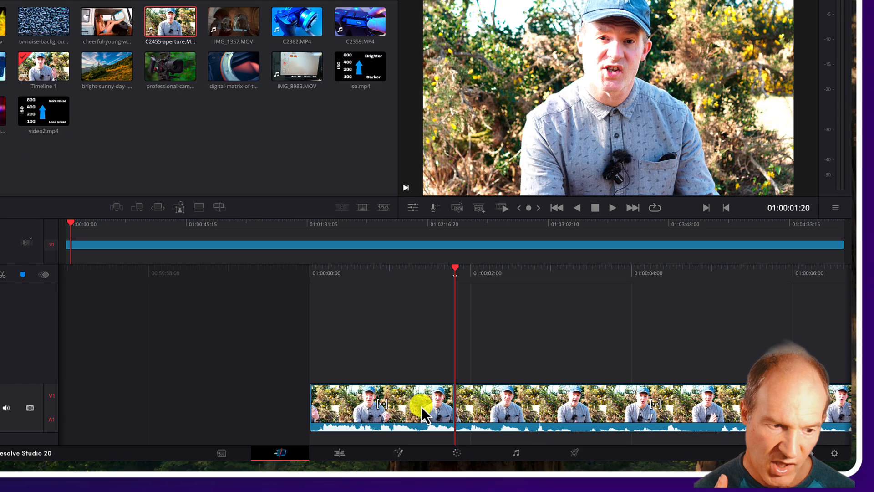
pyautogui.press('v')
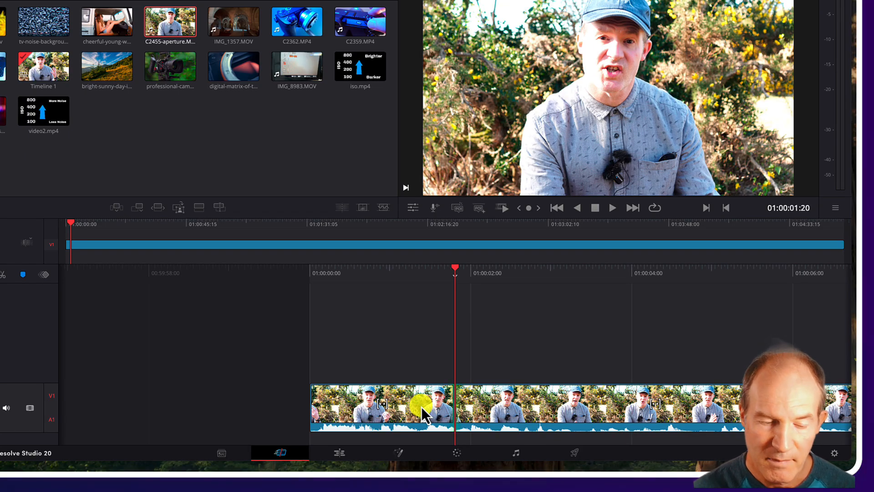
pyautogui.press('Down')
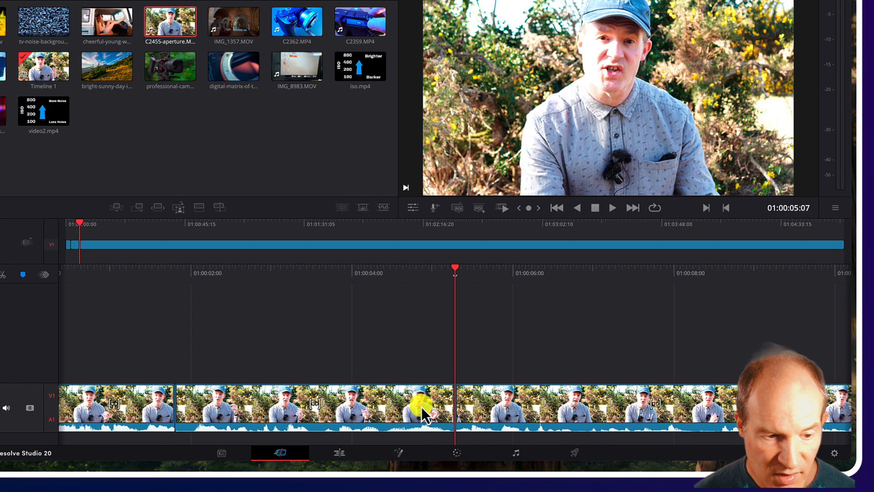
# Try to slide the clip after the playhead cut leftward onto the playhead.
pyautogui.click(483, 409)
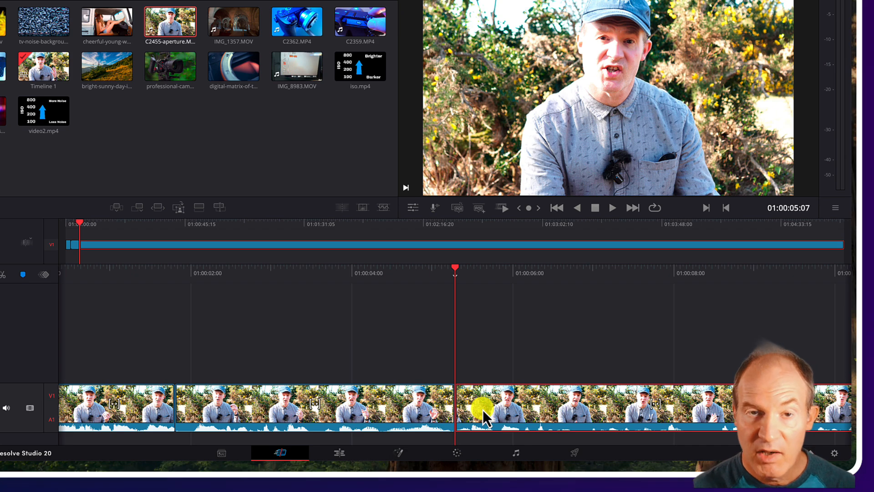
pyautogui.press('v')
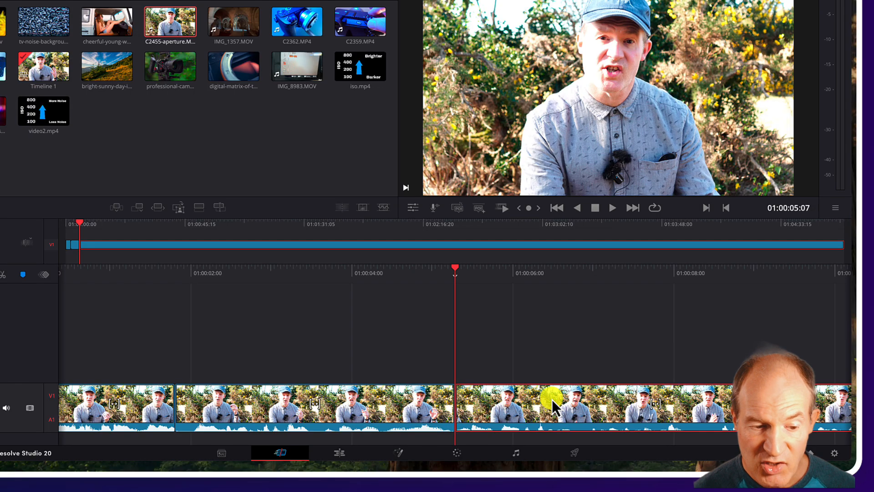
pyautogui.press('v')
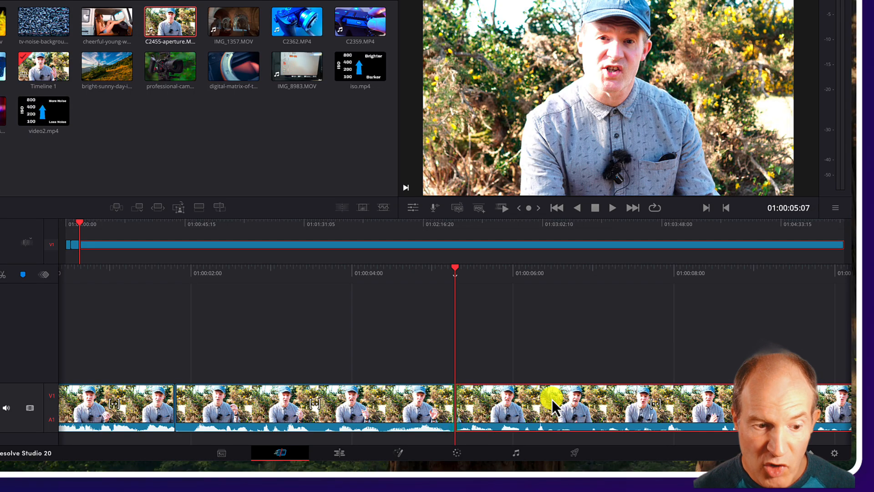
pyautogui.press('v')
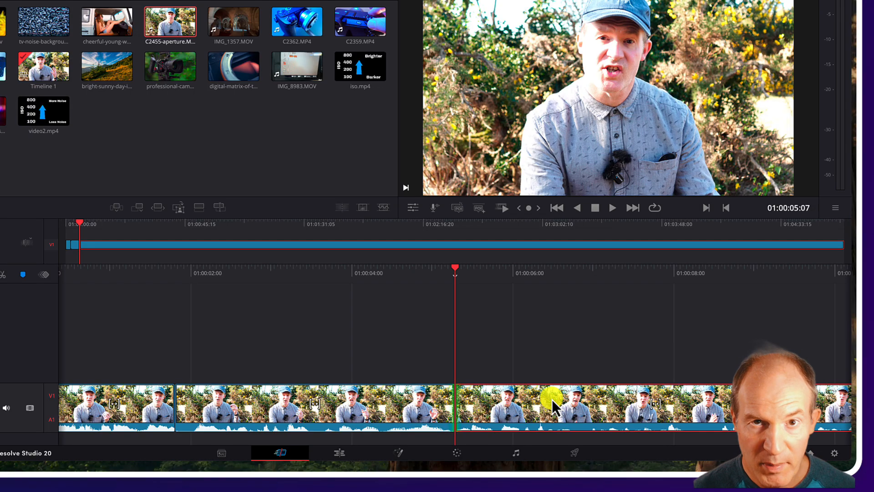
pyautogui.press('v')
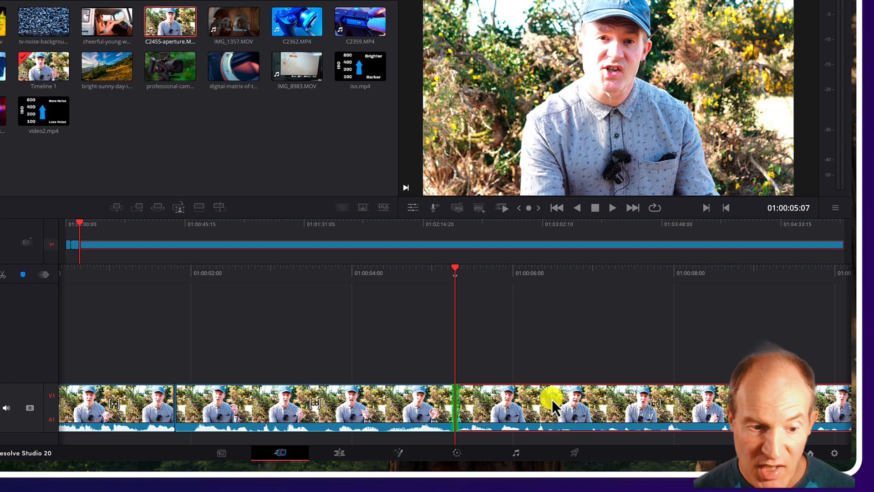
pyautogui.press('v')
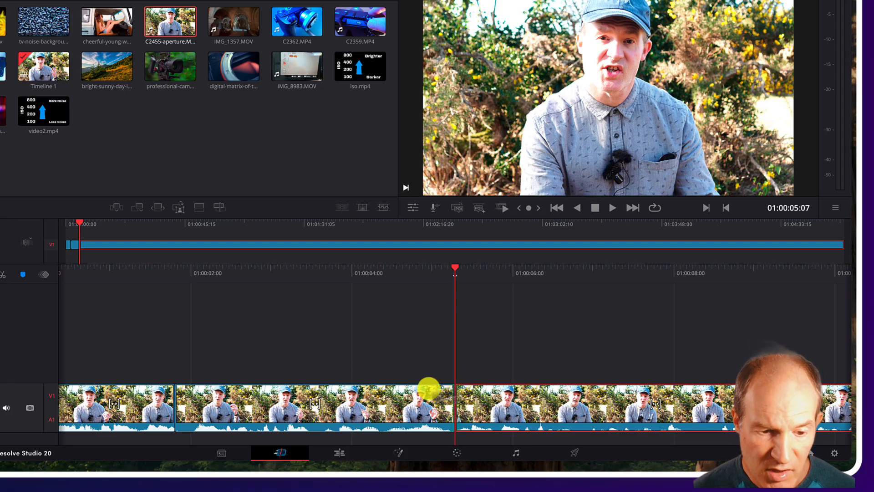
pyautogui.press('v')
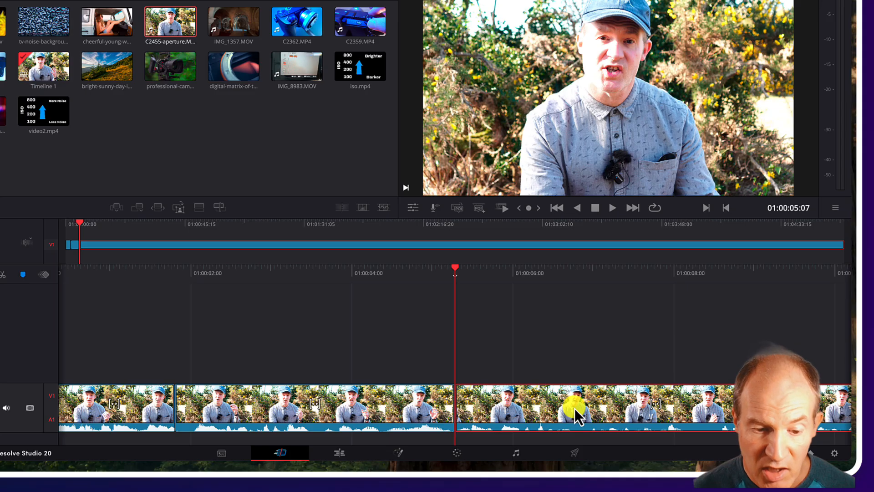
pyautogui.moveTo(575, 408); pyautogui.dragTo(454, 407)
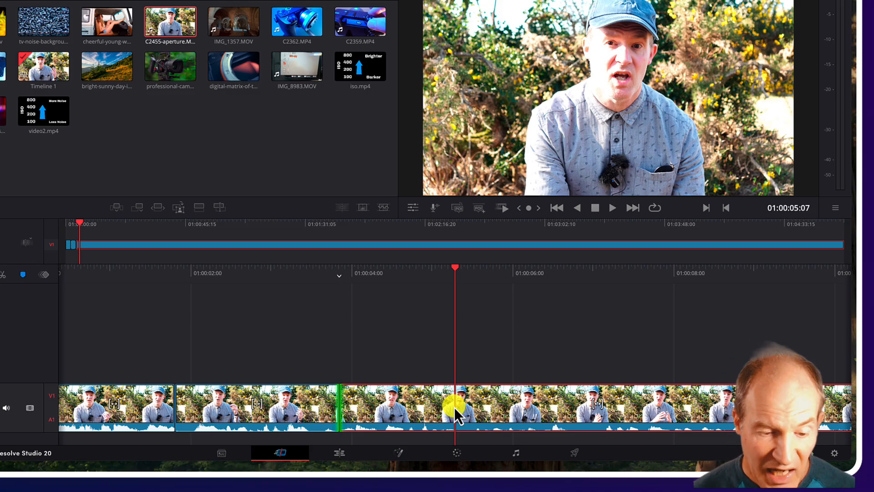
pyautogui.press('e')
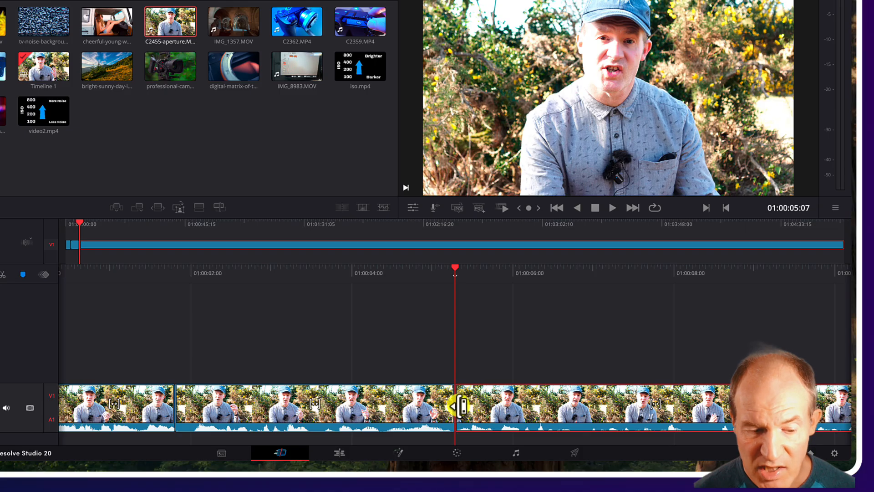
# Delete the segment between the first cut and the playhead cut, closing the gap.
pyautogui.click(455, 407)
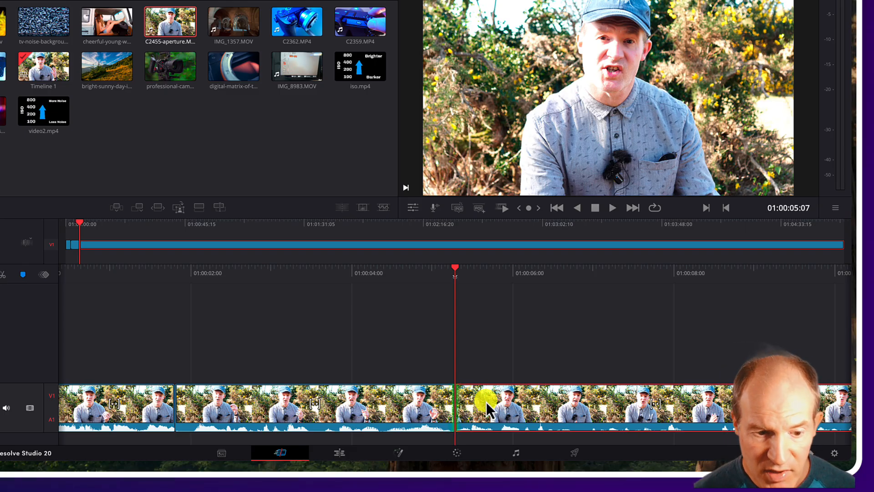
pyautogui.click(414, 398)
pyautogui.press('Delete')
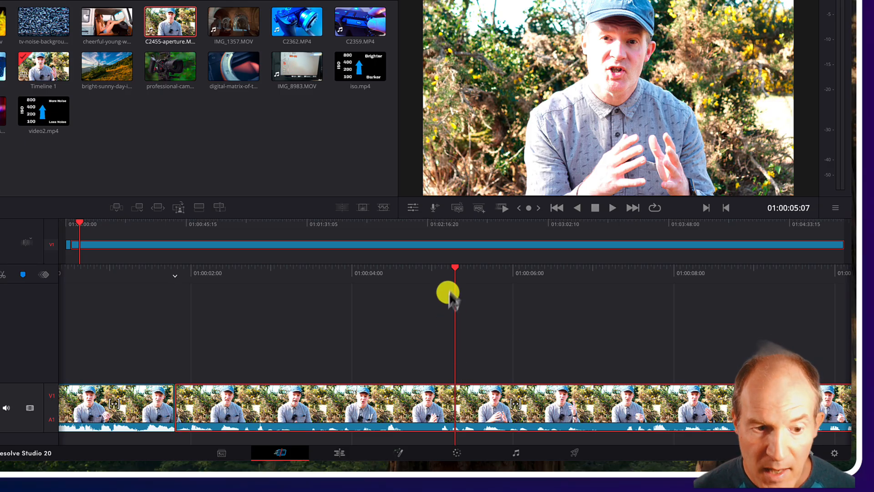
# Split the clip at the playhead and select the nearest edit point after scrubbing to about 01:00:06:09.
pyautogui.hotkey('ctrl', 'b')
pyautogui.moveTo(458, 273); pyautogui.dragTo(368, 285)
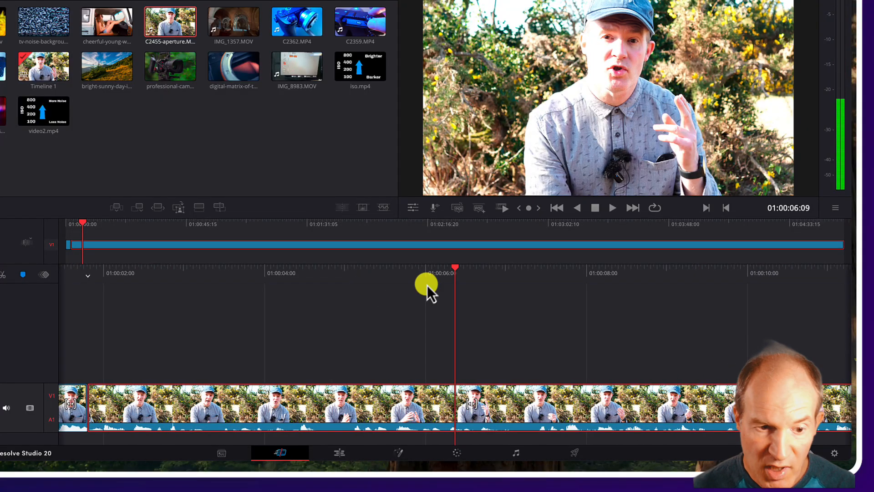
pyautogui.press('v')
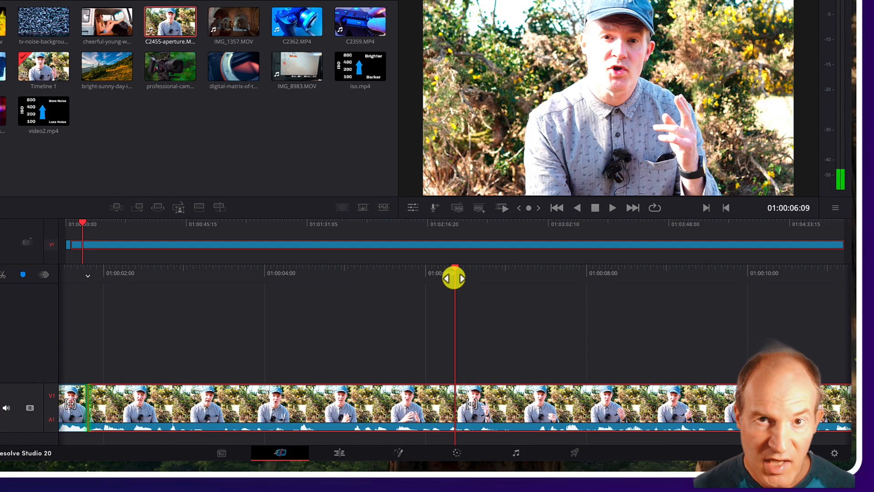